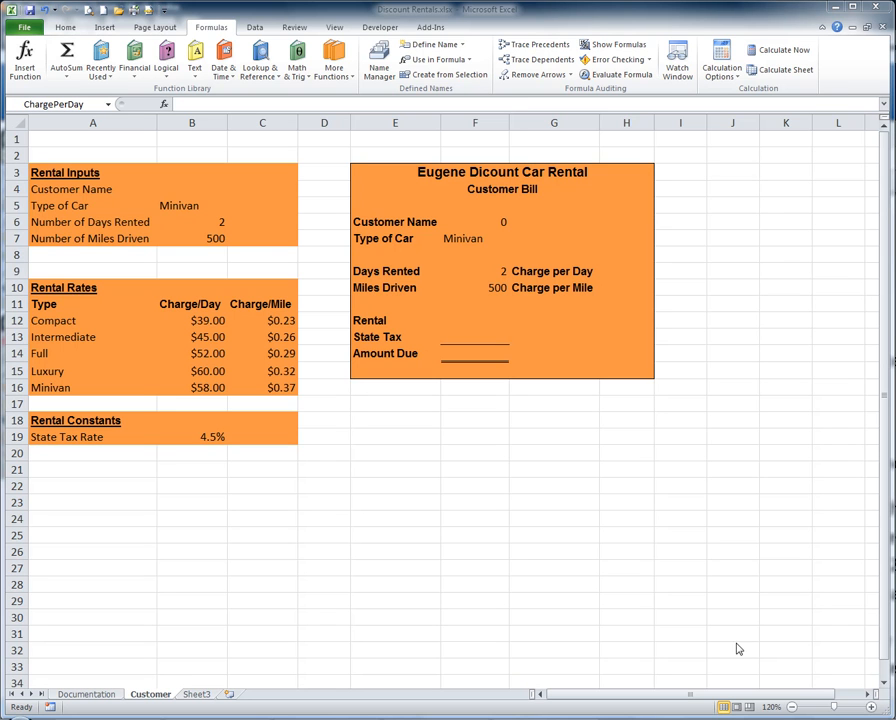
- Examine the empty Charge per Day cell, the Type of Car input and the matching Minivan row in the Rental Rates table
click(622, 270)
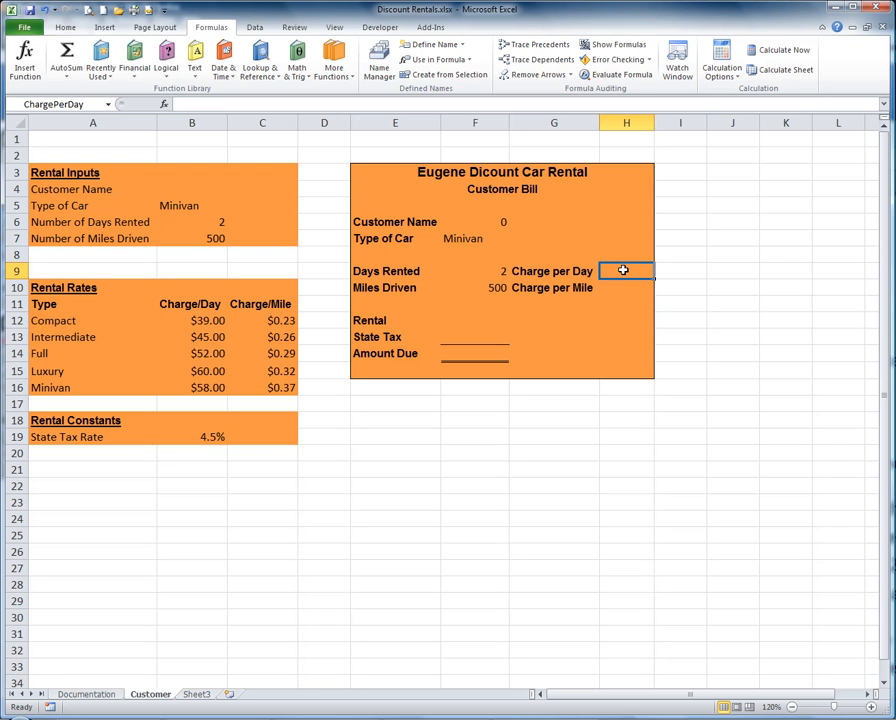
click(180, 206)
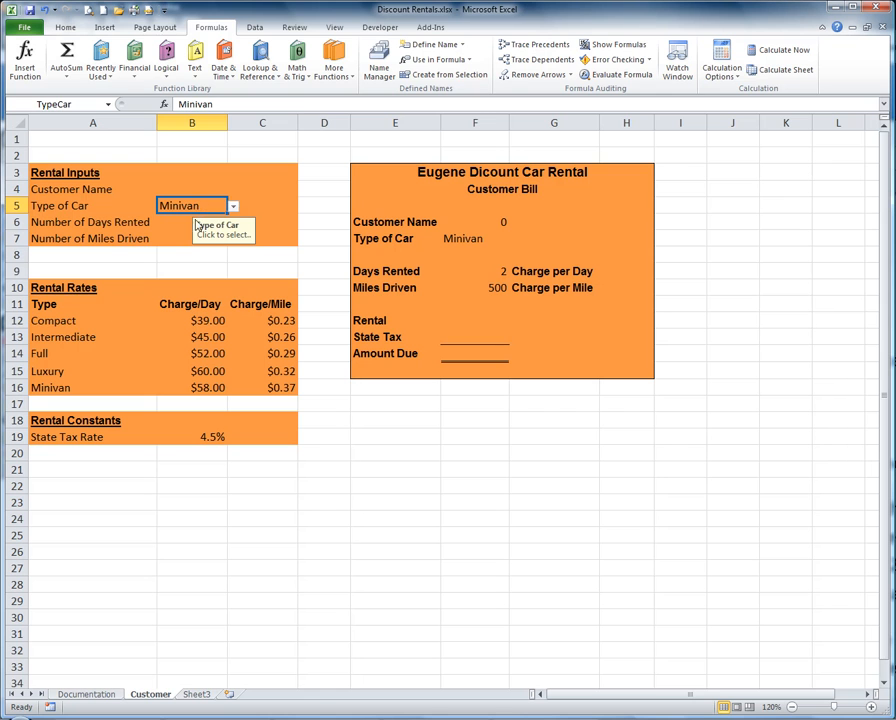
drag(80, 320, 88, 370)
click(80, 389)
drag(148, 318, 258, 382)
click(117, 373)
click(97, 387)
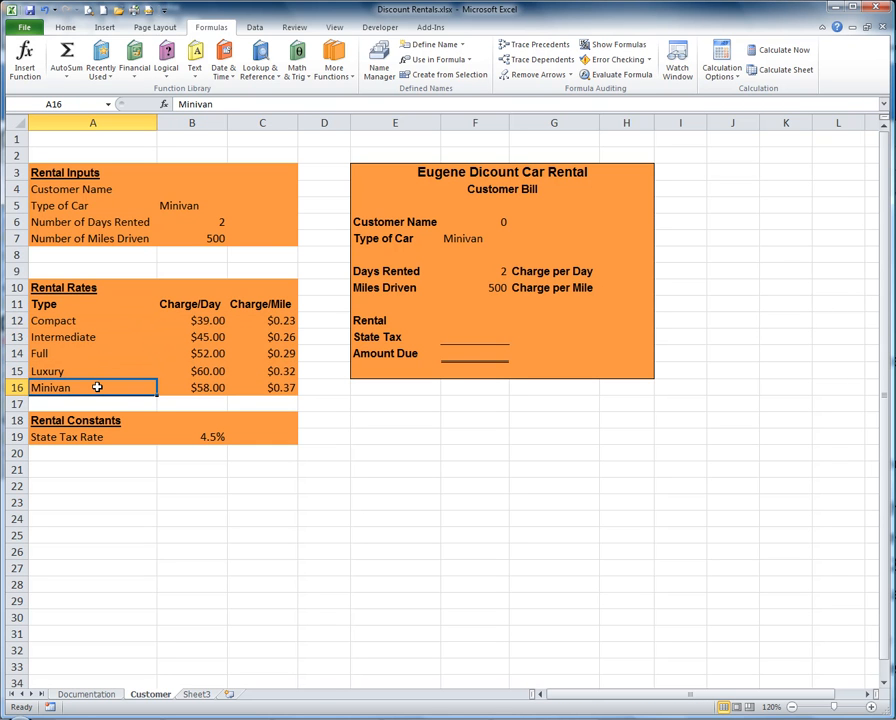
click(205, 388)
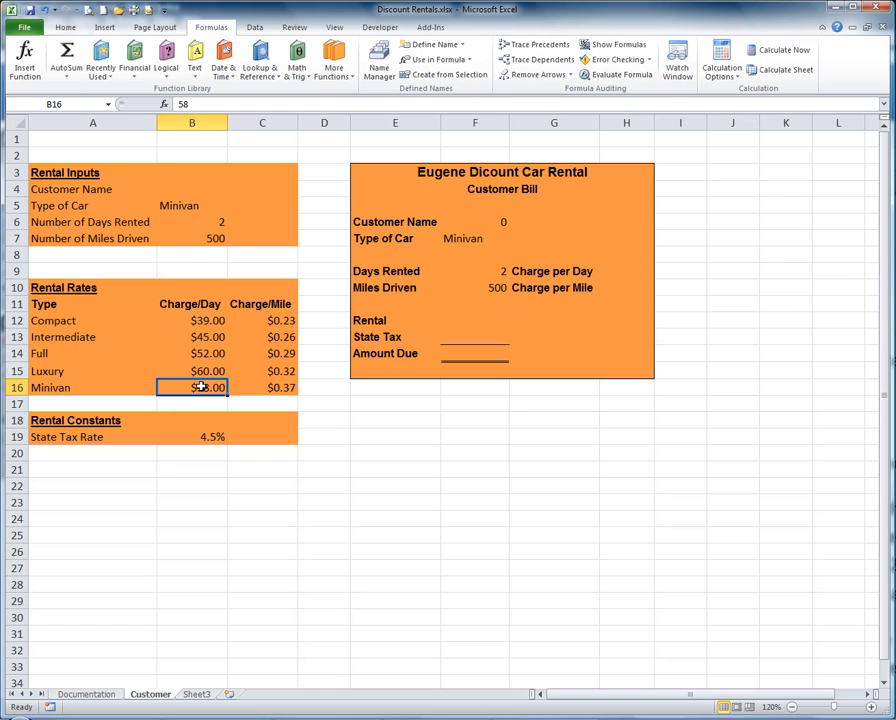
- Start a VLOOKUP function in Charge per Day cell H9 with TypeCar as lookup value and RentalRates (A12:C16) as table array
click(631, 271)
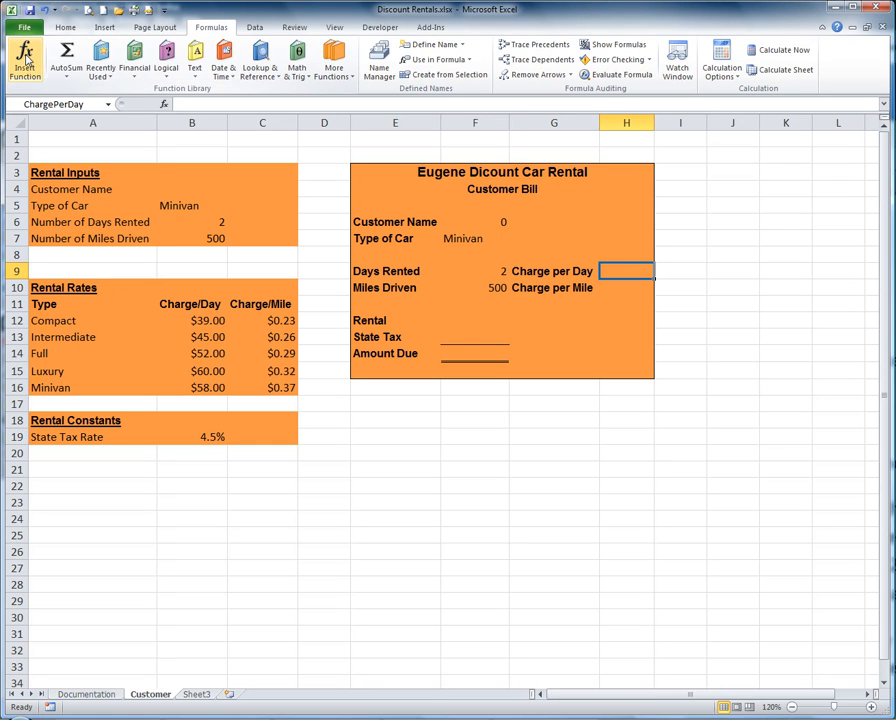
click(26, 61)
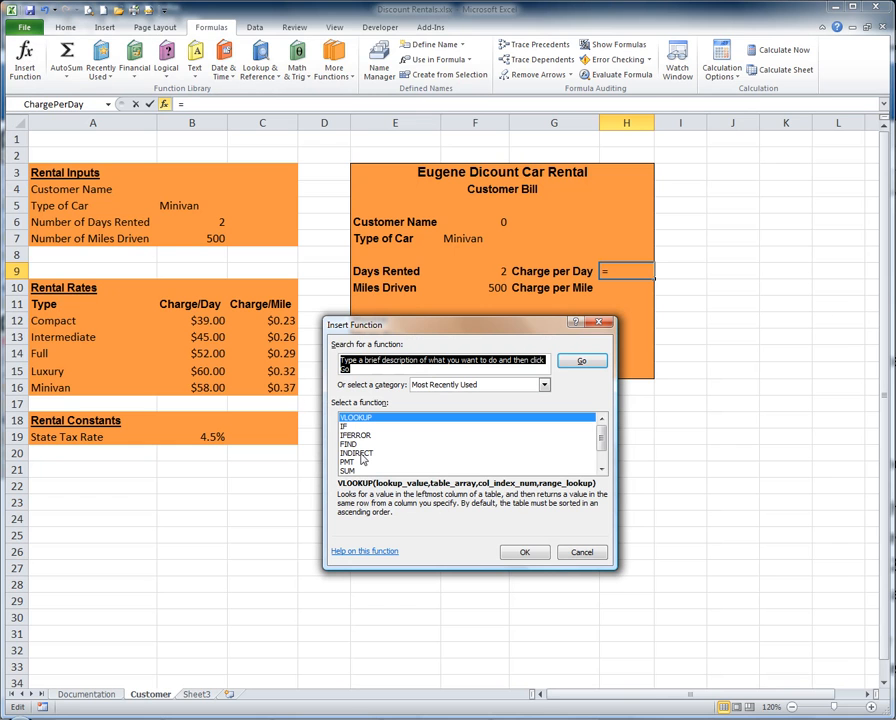
click(529, 555)
drag(500, 338, 540, 322)
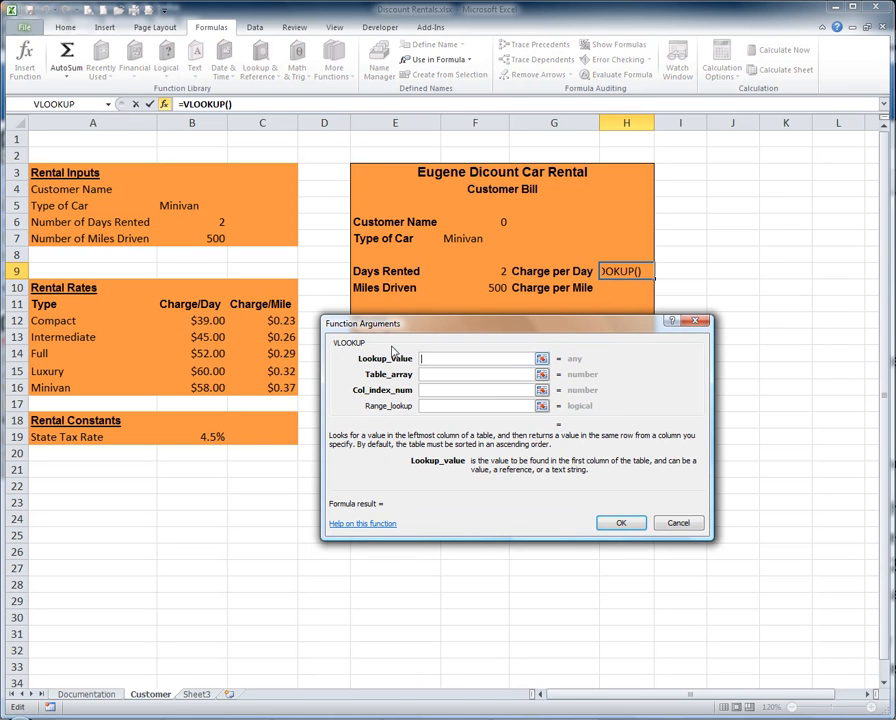
click(186, 207)
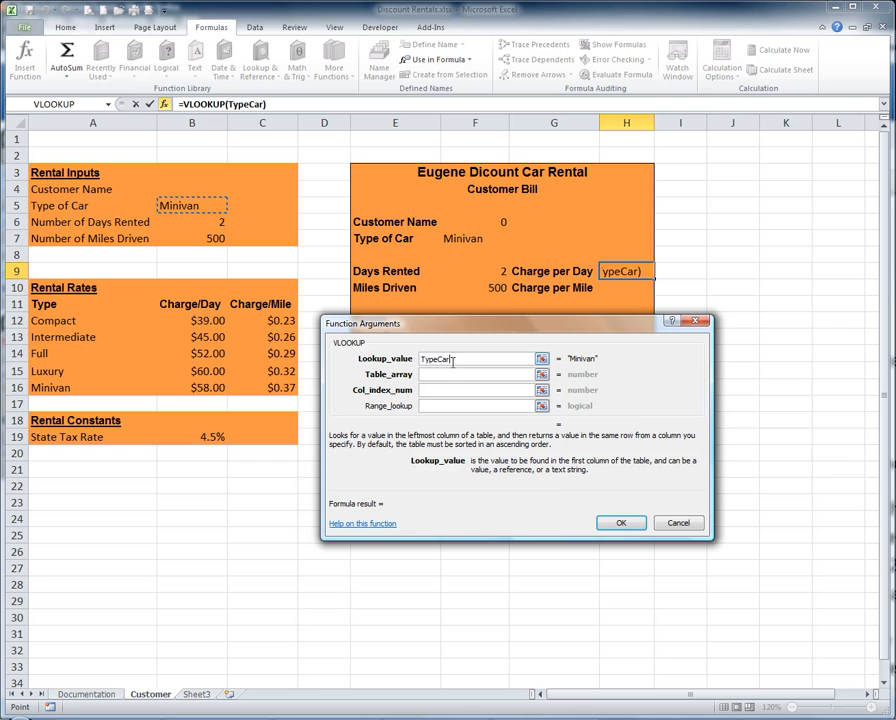
click(430, 375)
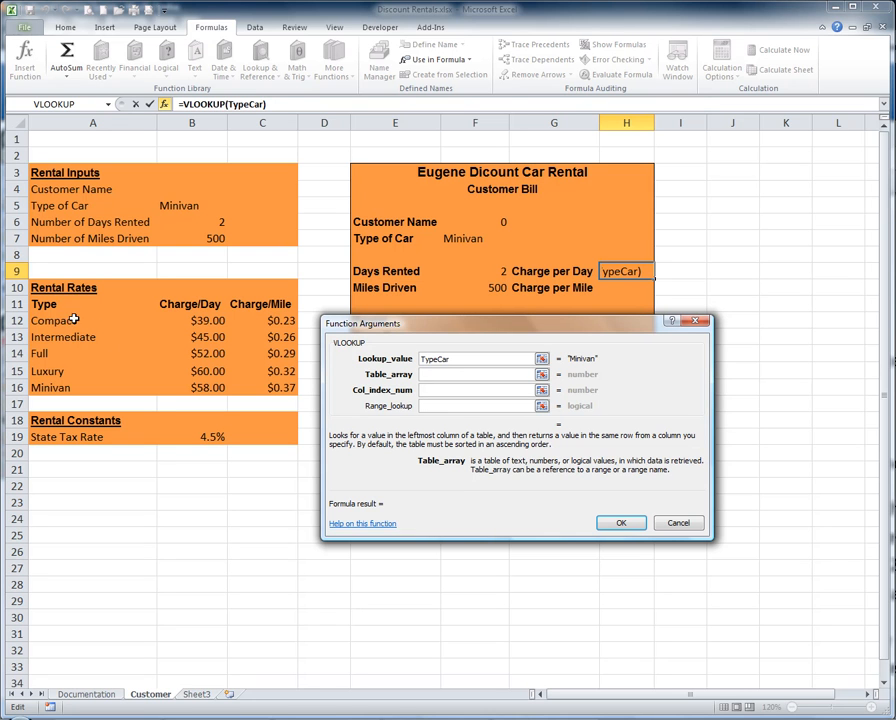
drag(68, 322, 260, 385)
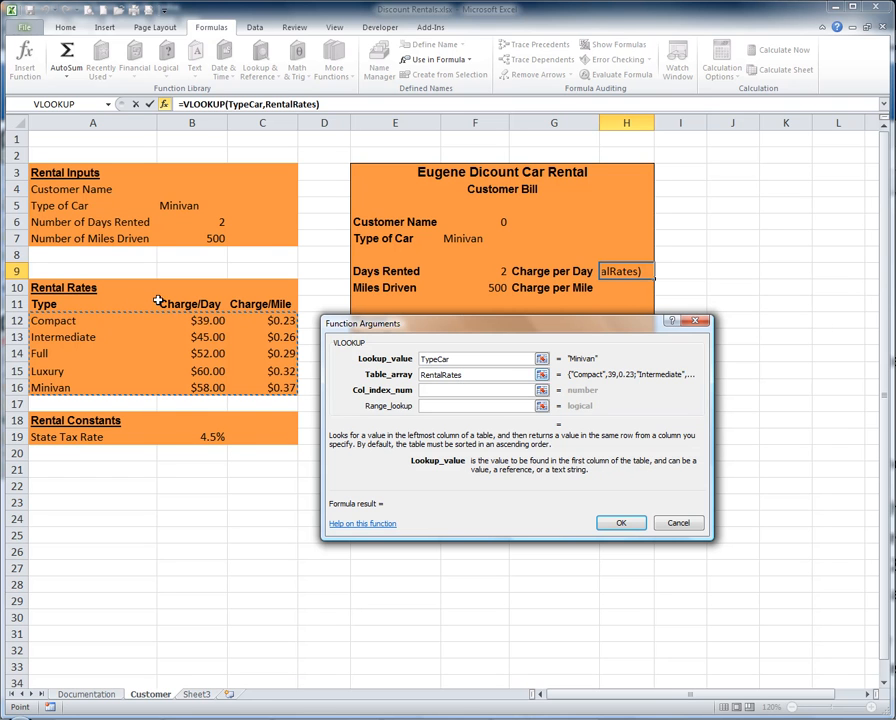
- Complete the VLOOKUP with column index number 2 and range lookup FALSE for an exact match
click(434, 389)
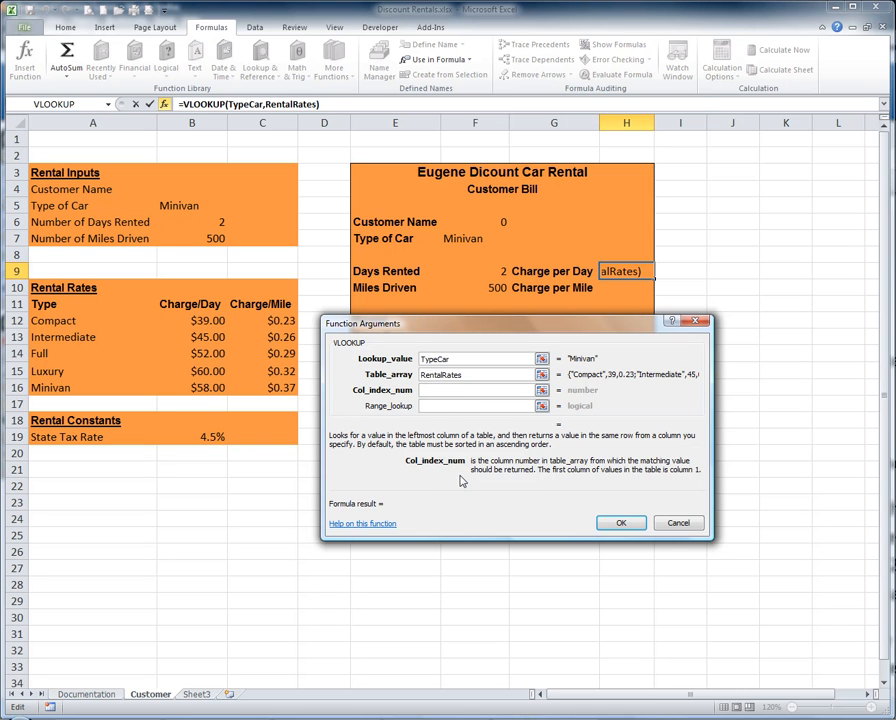
text(2)
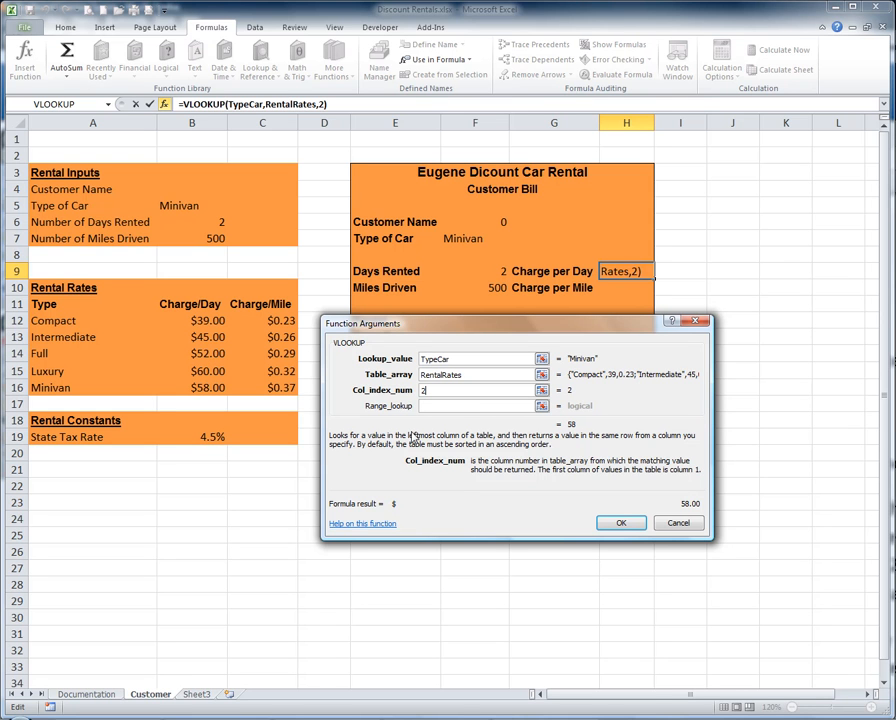
click(428, 406)
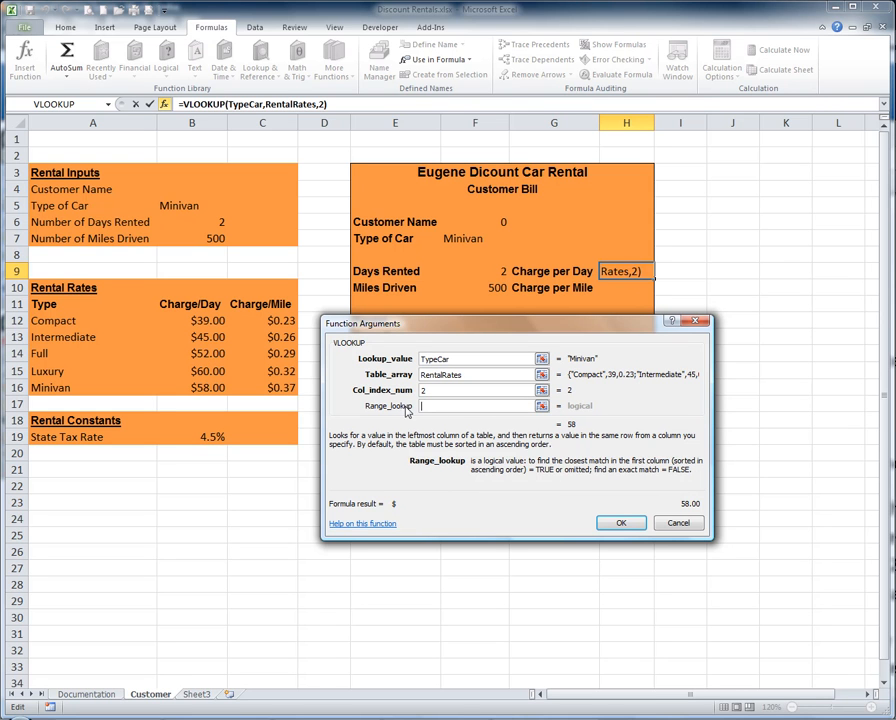
drag(441, 333, 414, 294)
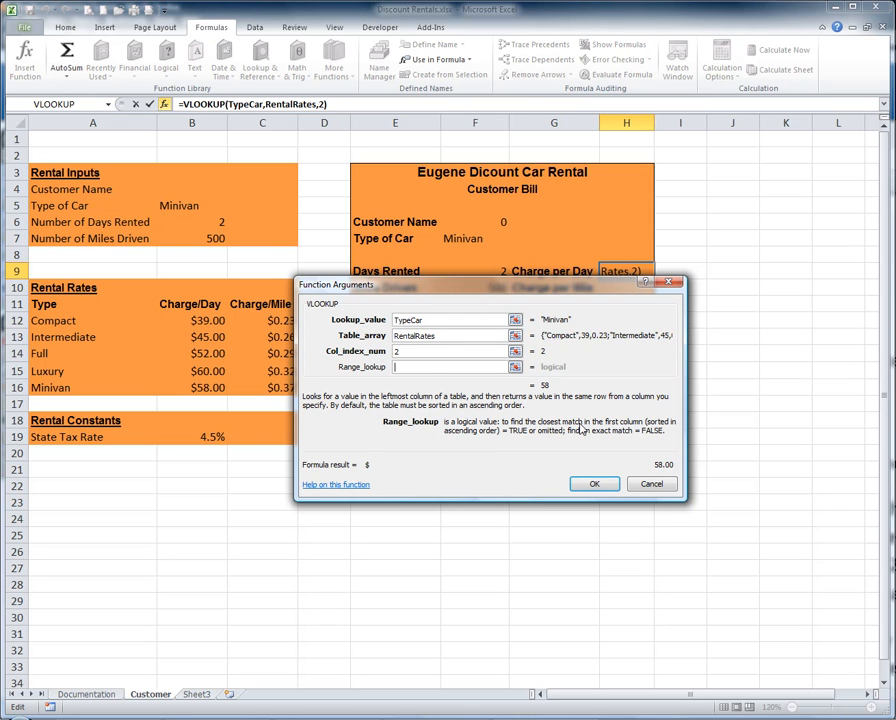
text(FALSE)
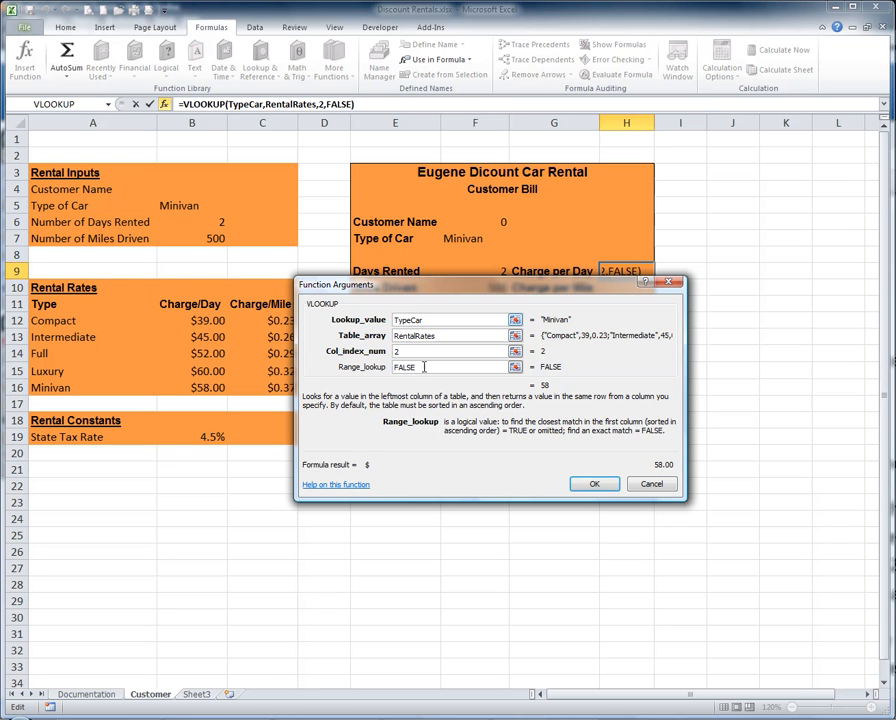
click(594, 486)
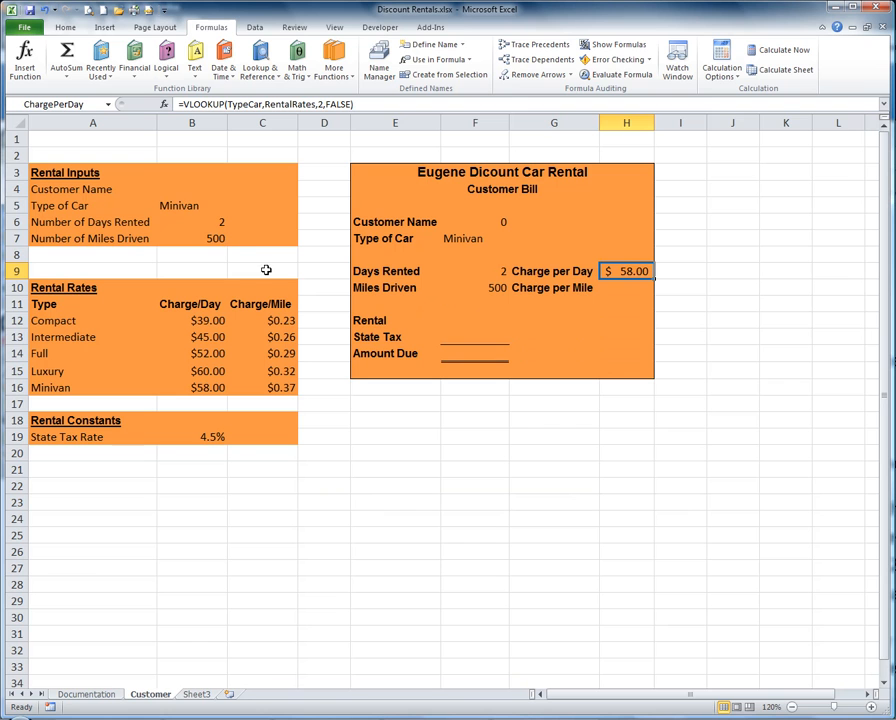
- Change the Type of Car input to Luxury and check the bill's Charge per Day against the Rental Rates table
click(184, 206)
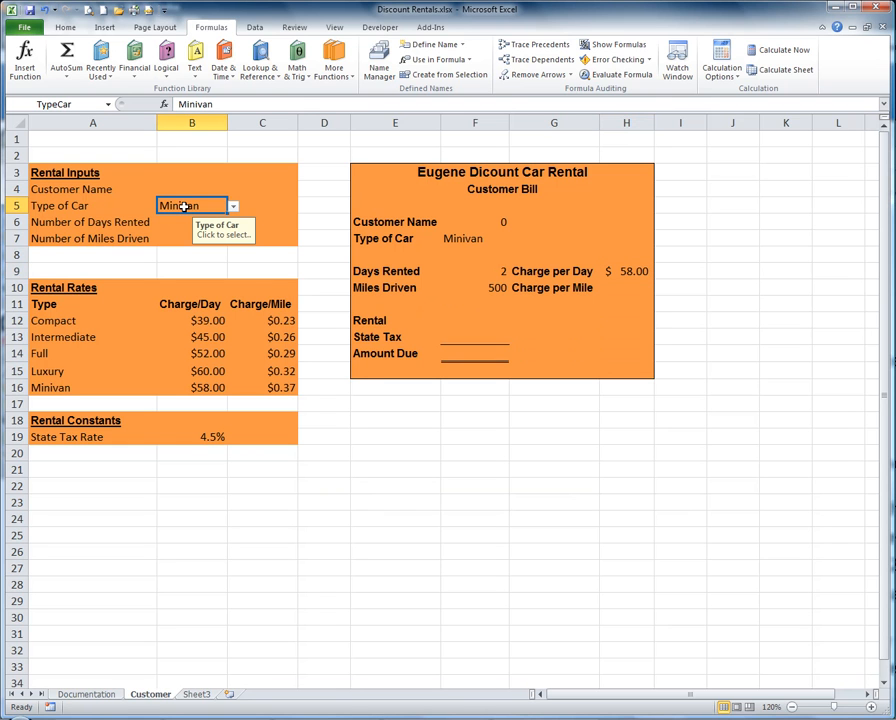
click(59, 389)
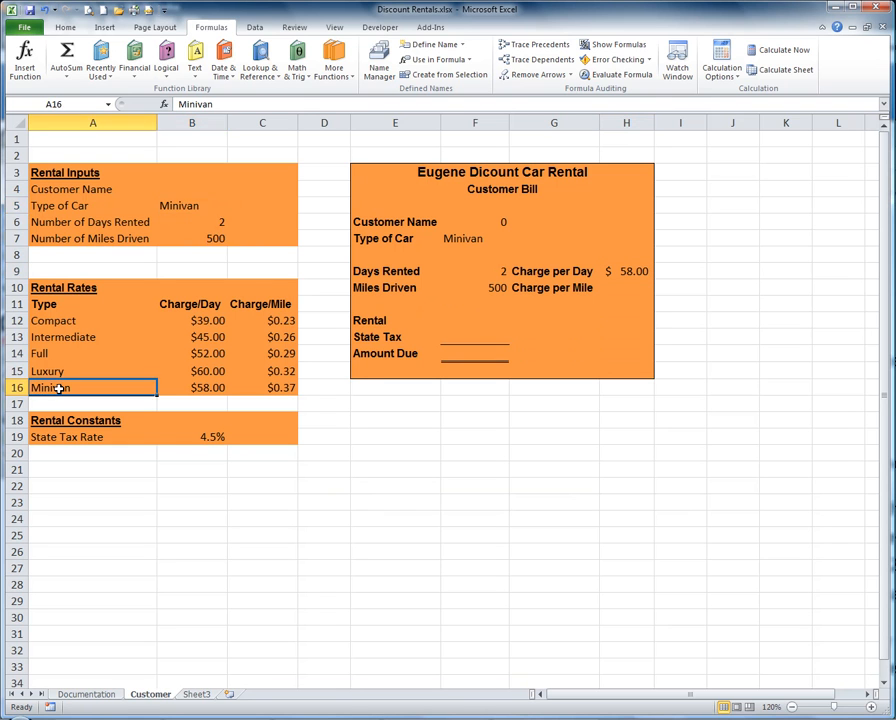
click(219, 389)
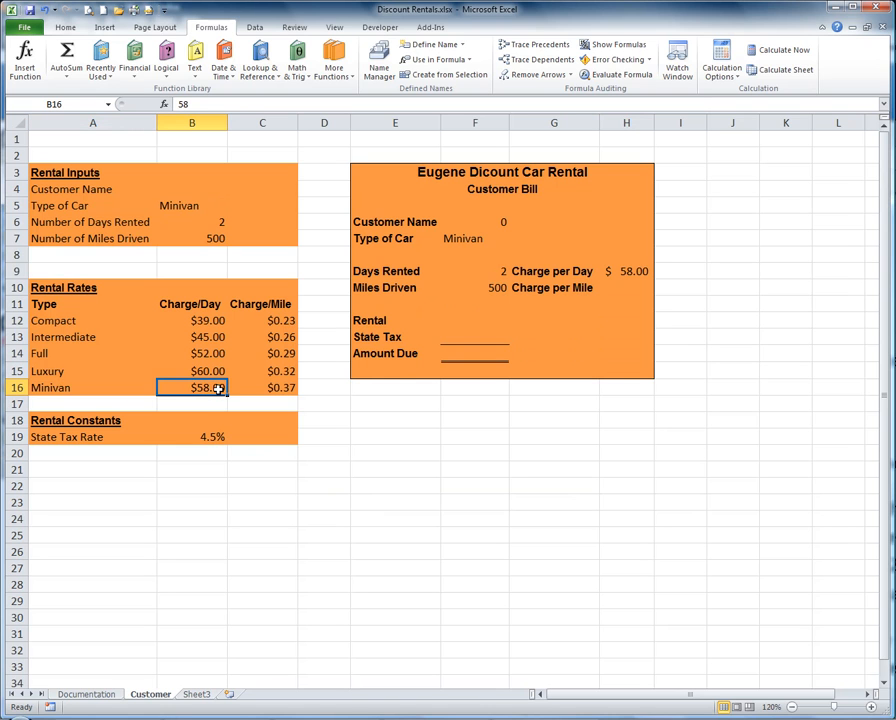
click(193, 206)
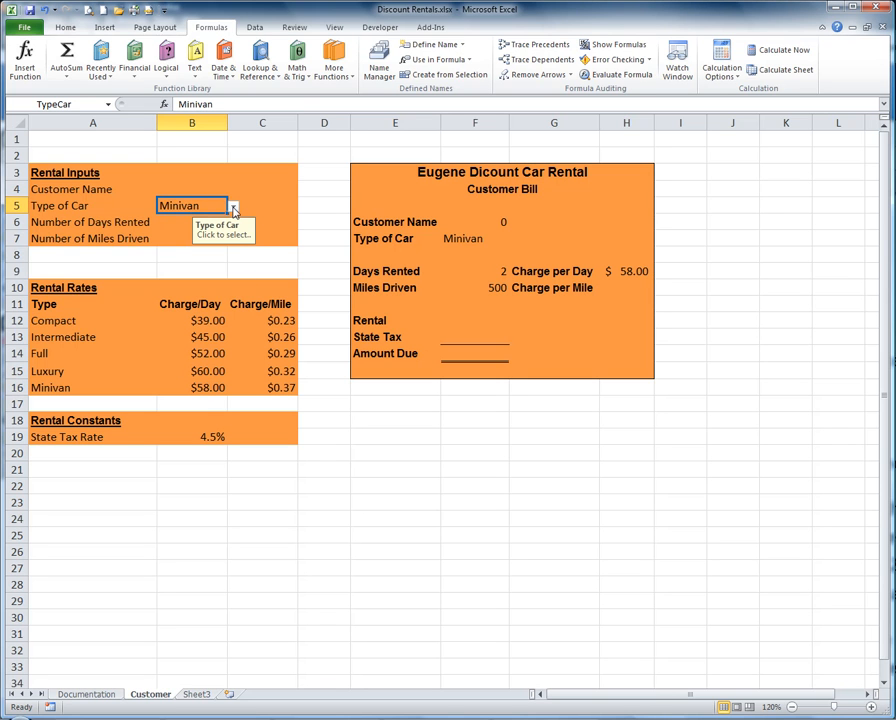
click(233, 207)
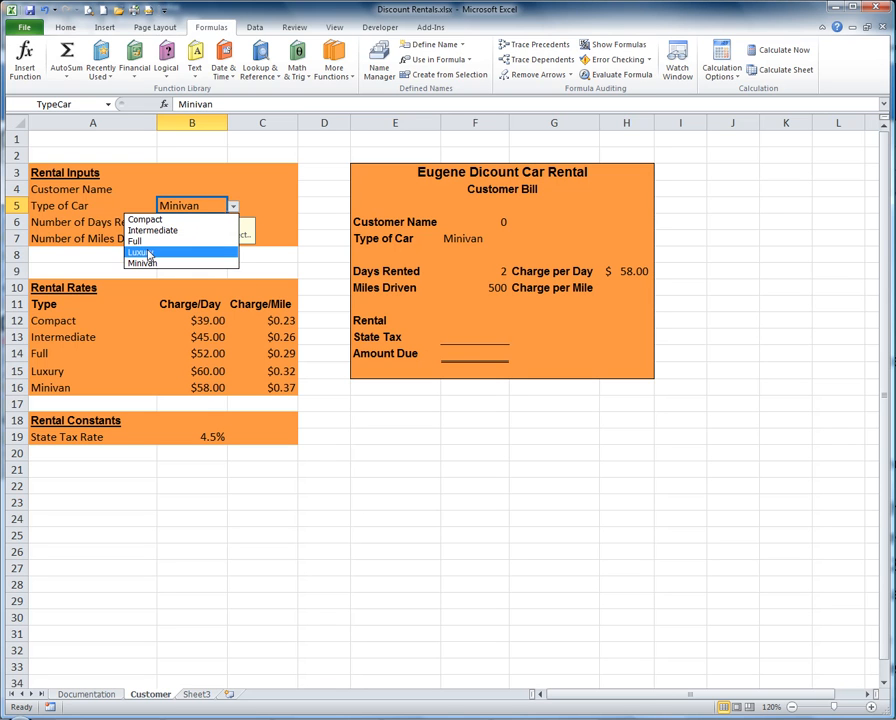
click(149, 256)
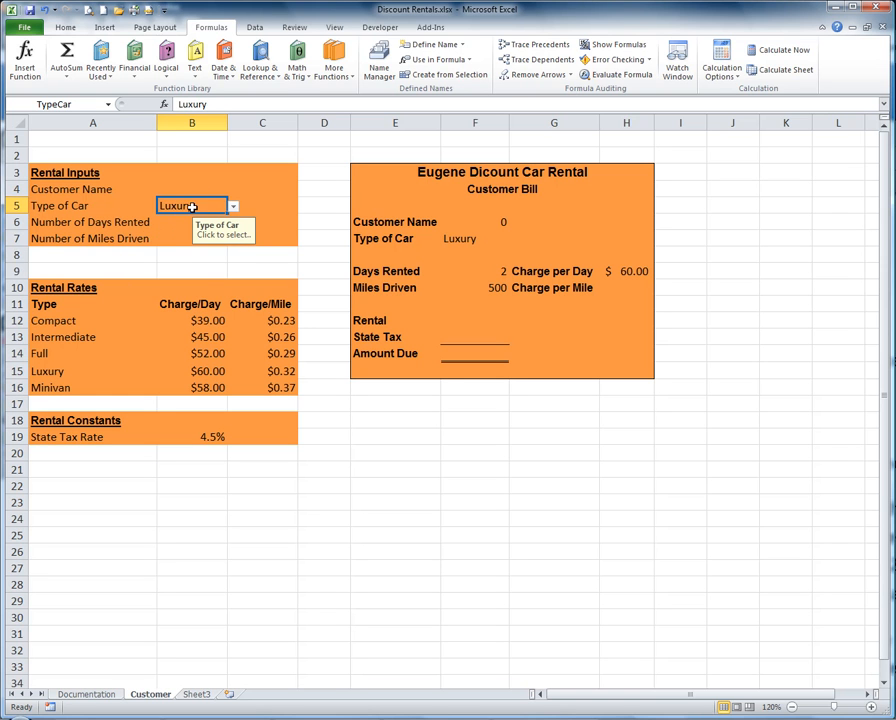
click(55, 371)
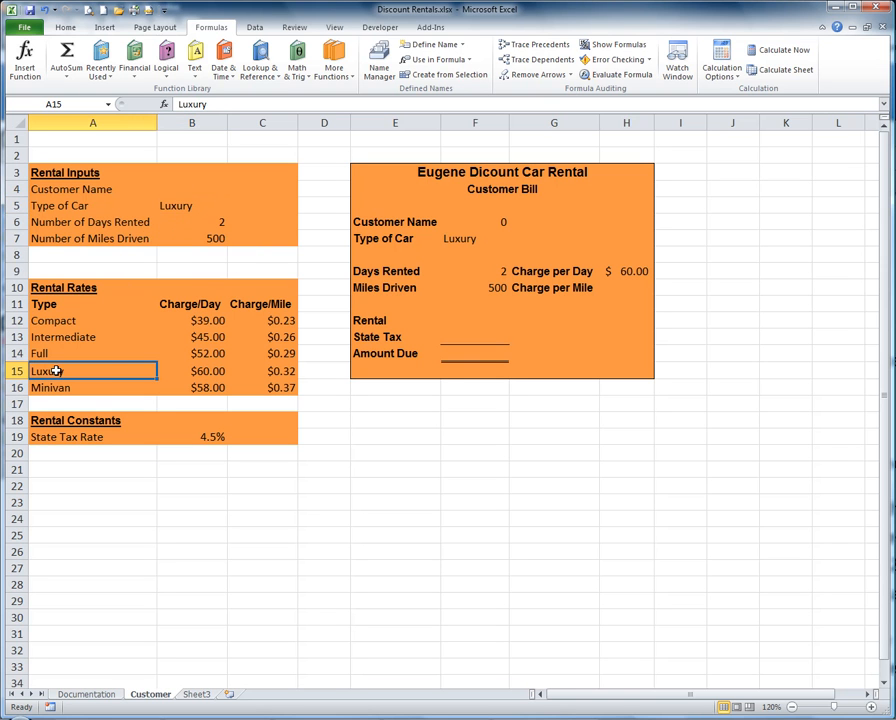
click(210, 371)
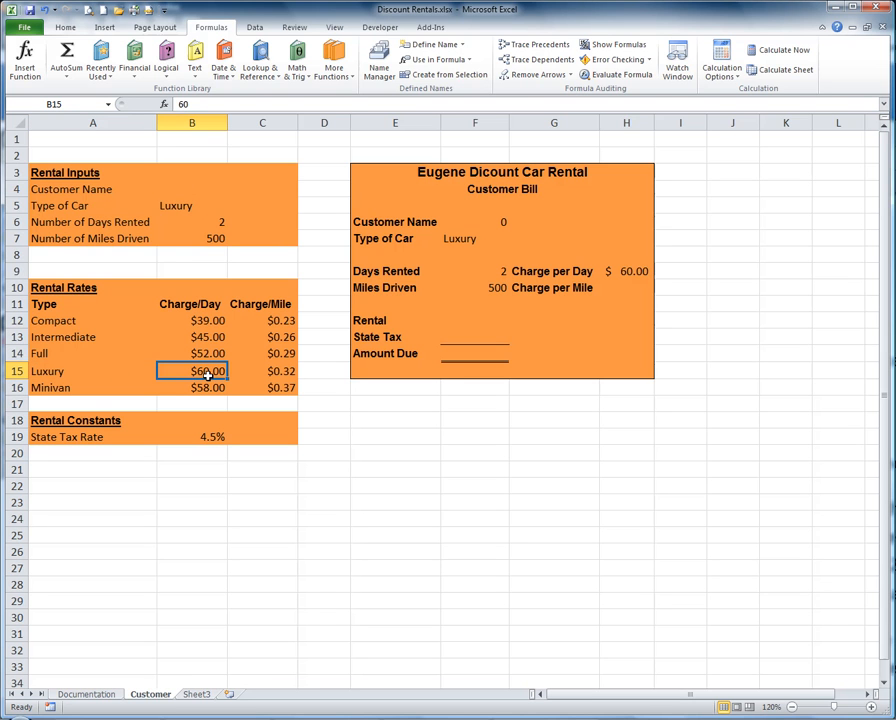
click(634, 272)
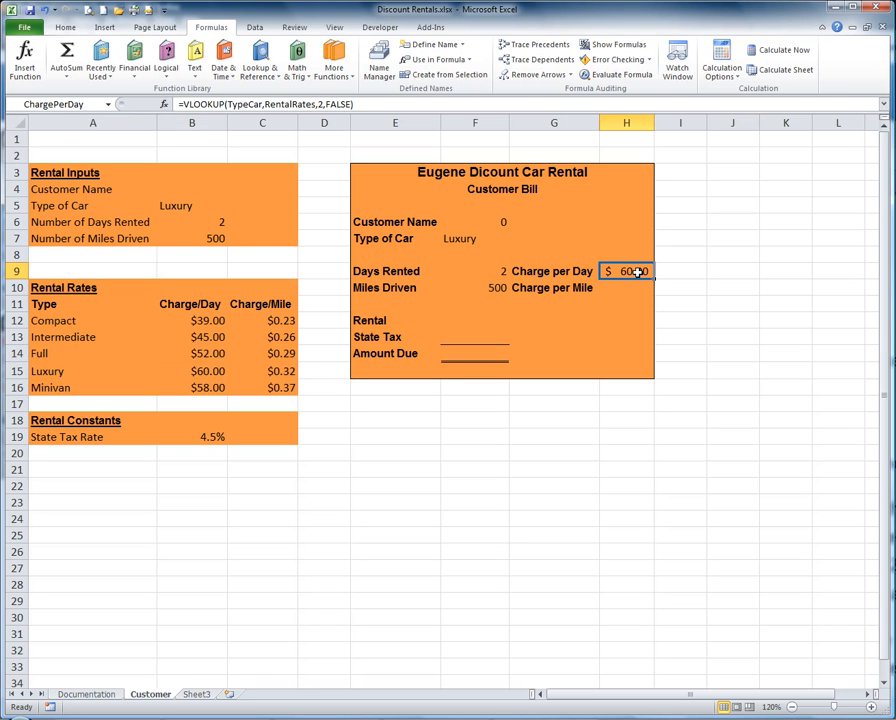